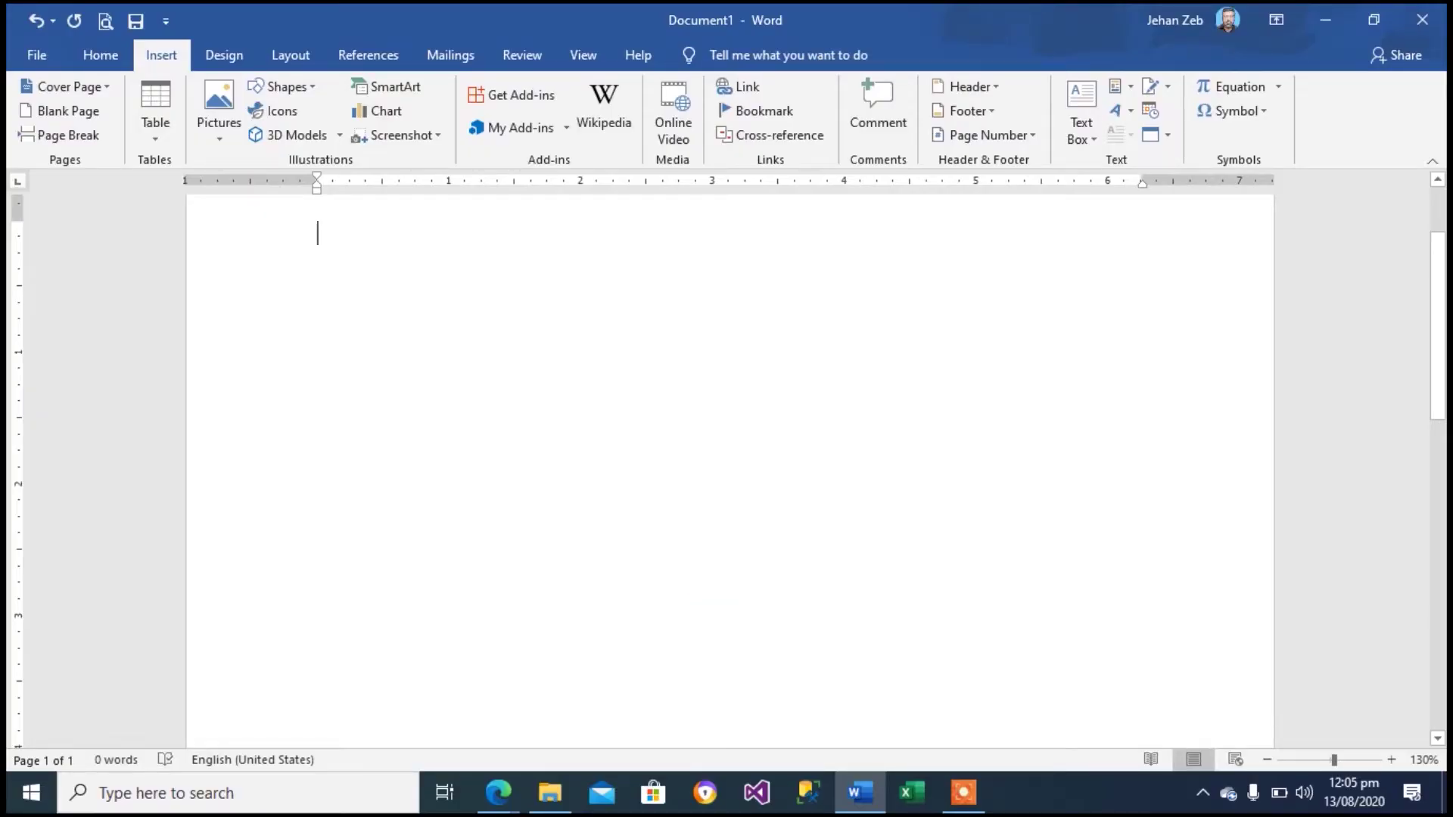
Generate four paragraphs of sample text with the =rand(4,3) formula
type("=rand(4,3)")
key("Return")
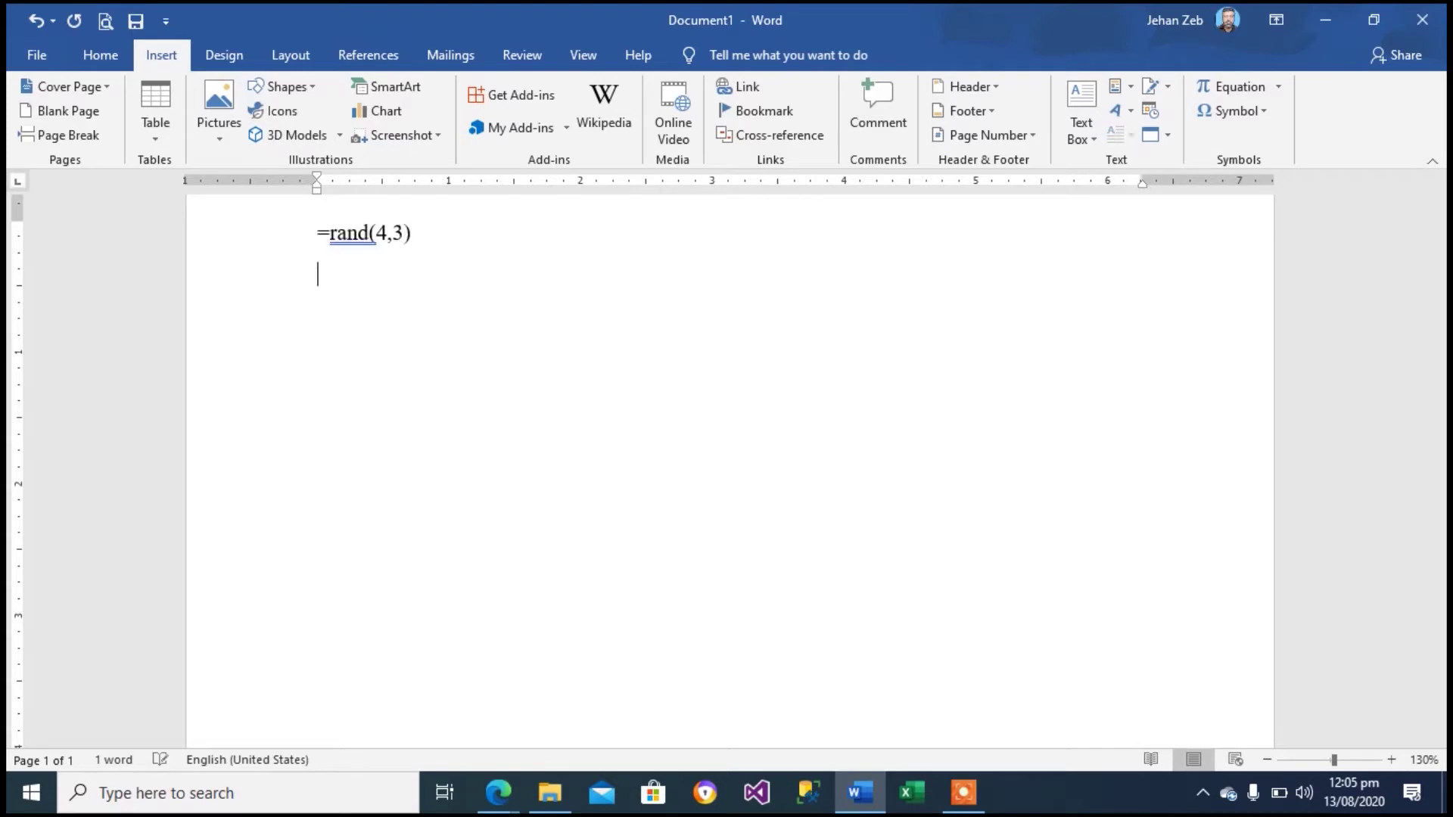
key("BackSpace")
key("Return")
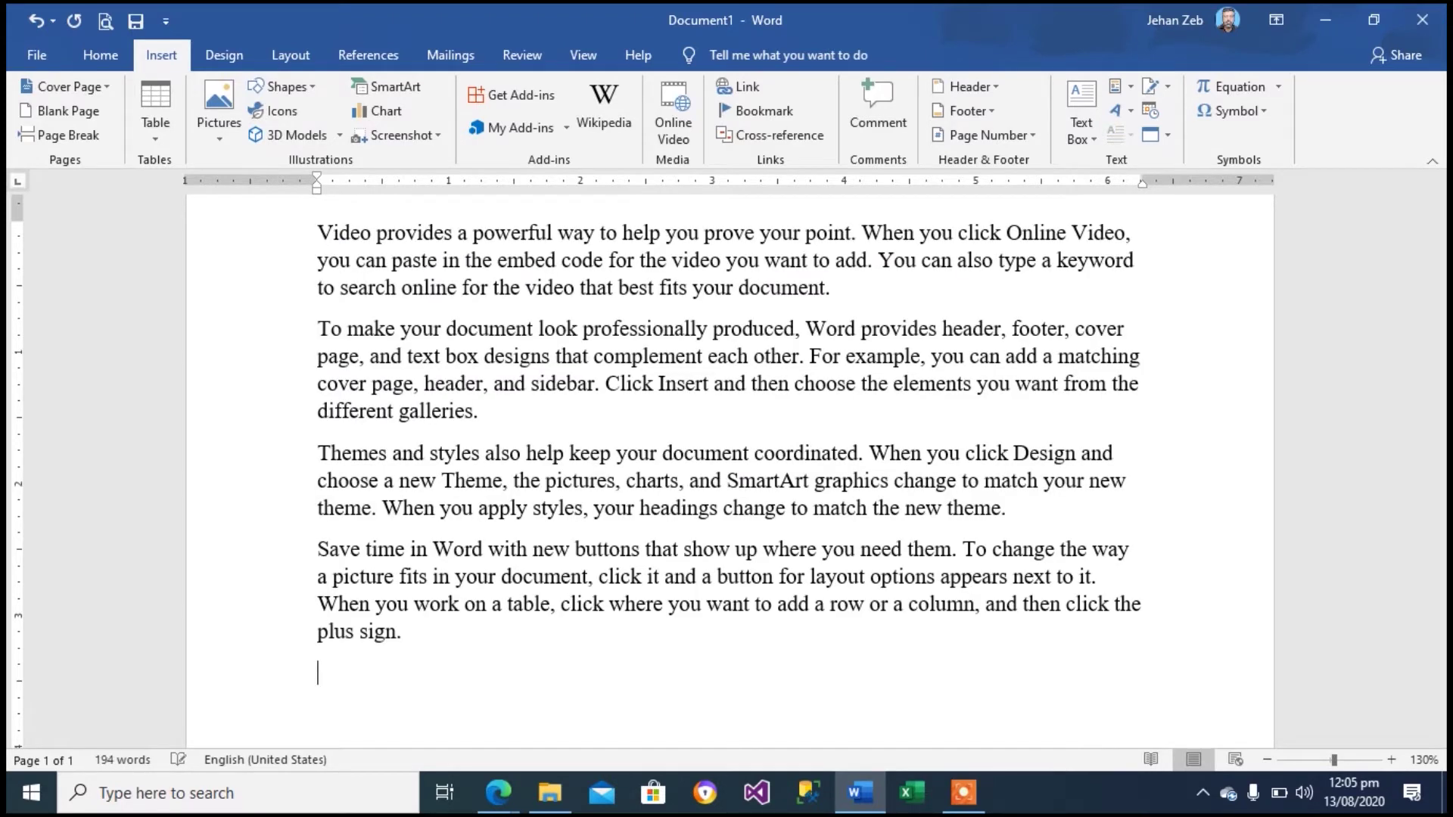
Insert an empty line after the second paragraph
key("Up")
key("Up")
key("Up")
key("Up")
key("Up")
key("Up")
key("Up")
key("Up")
key("Up")
key("Up")
key("Down")
key("Down")
key("Down")
key("Down")
key("Up")
key("Up")
key("Up")
key("Up")
key("Down")
key("Down")
key("Down")
key("Down")
key("Return")
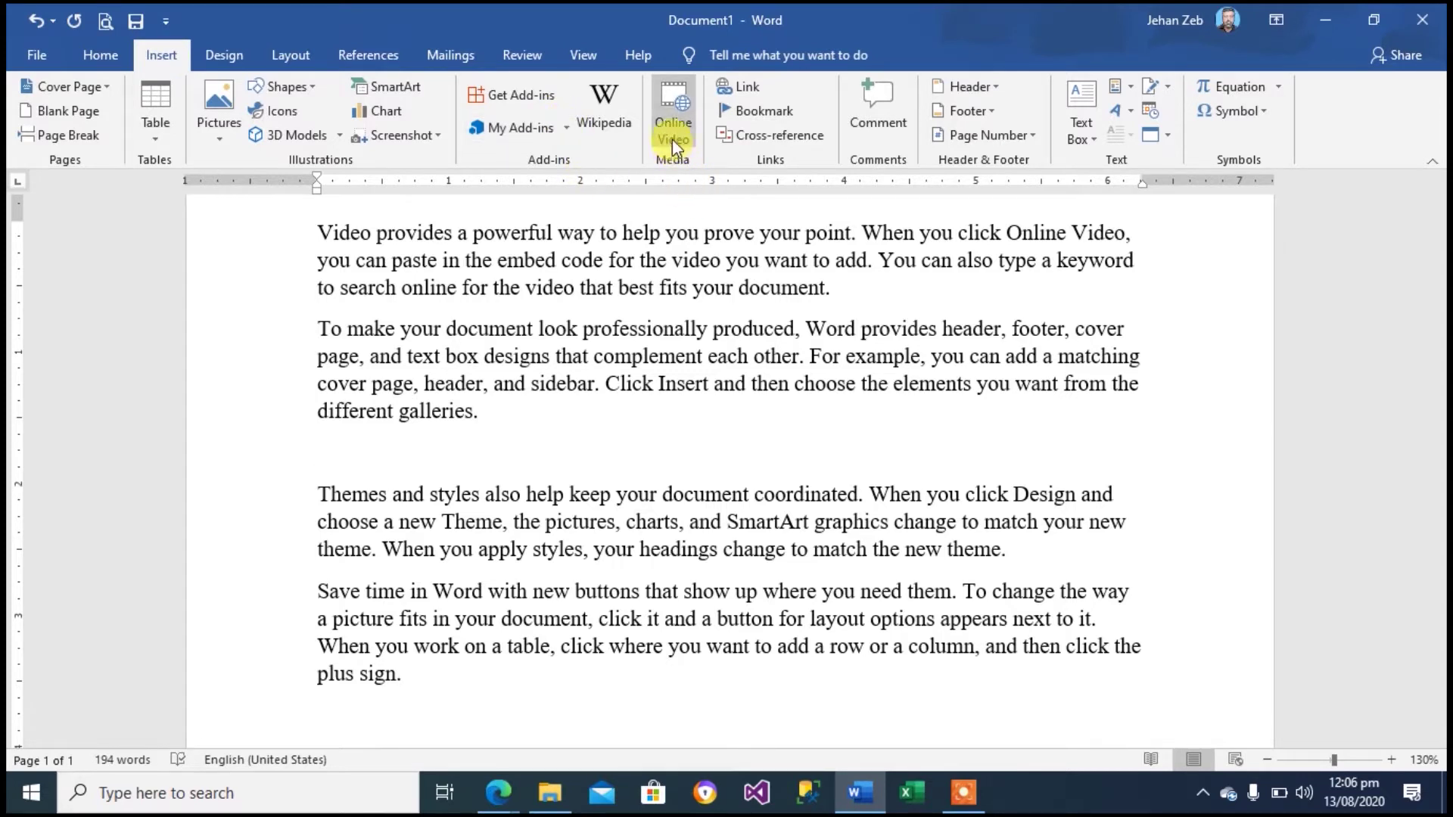
Open the Online Video insert dialog and show the open Edge browser windows
left_click(675, 120)
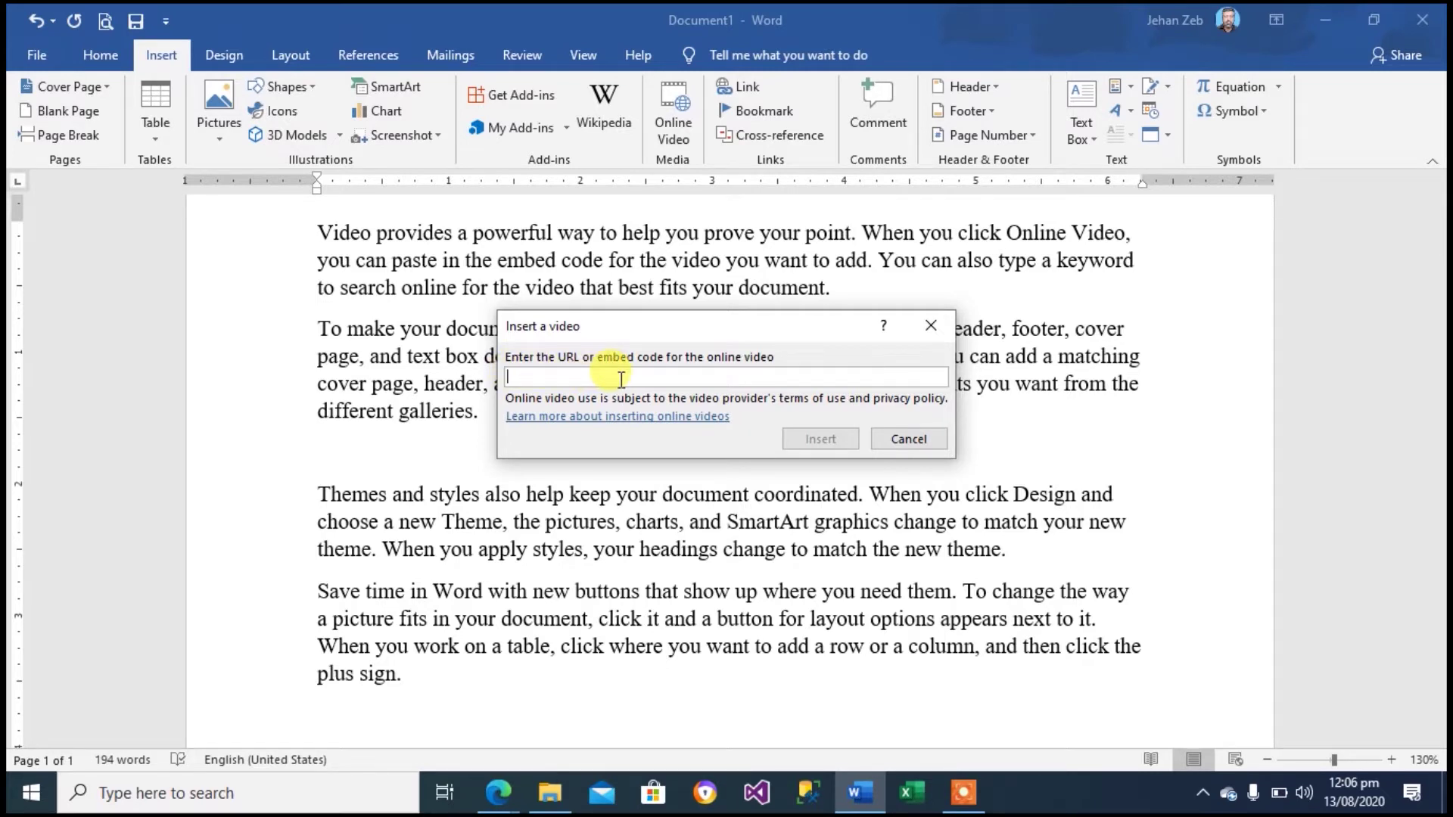
left_click(499, 795)
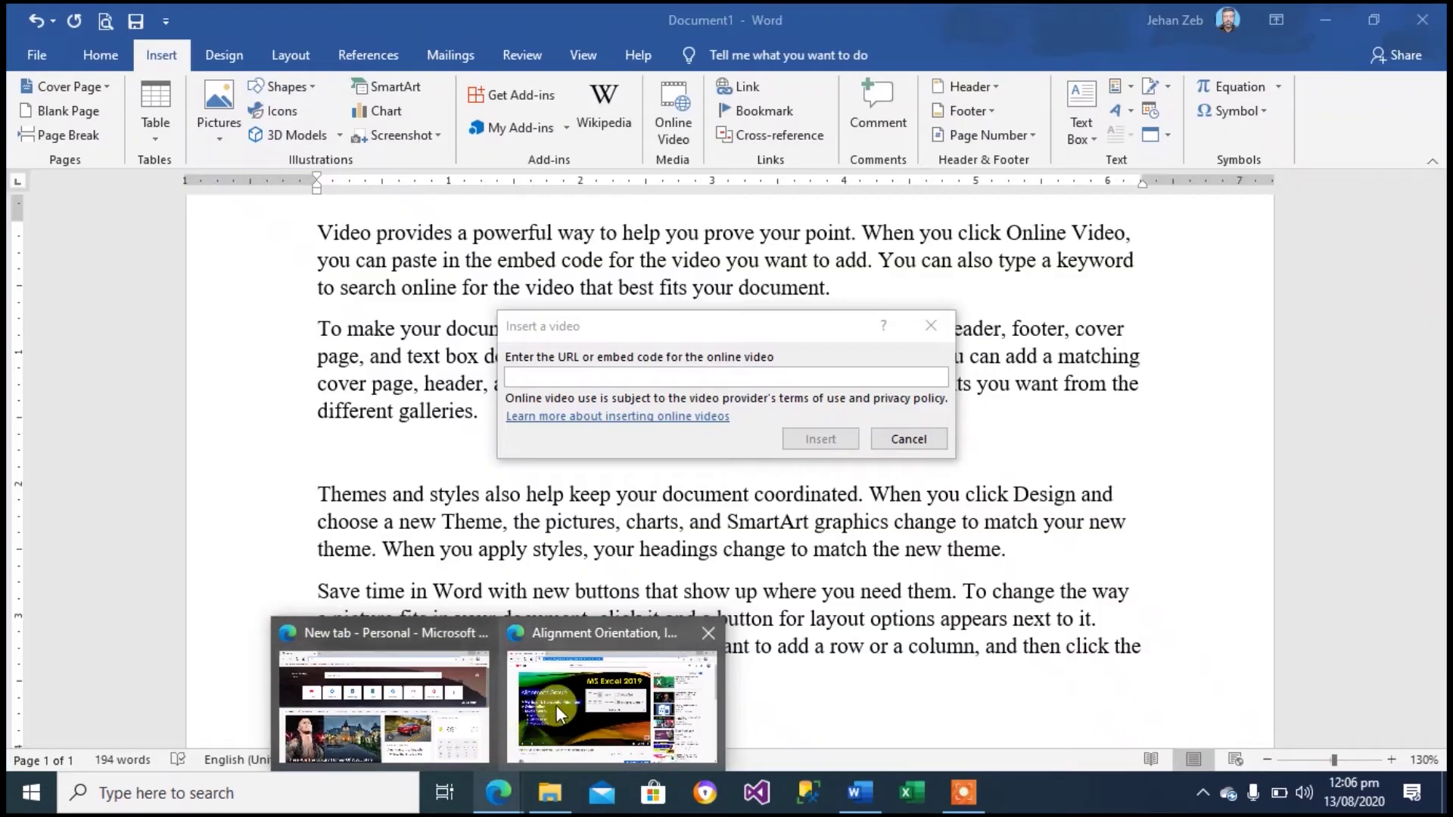
mouse_move(611, 704)
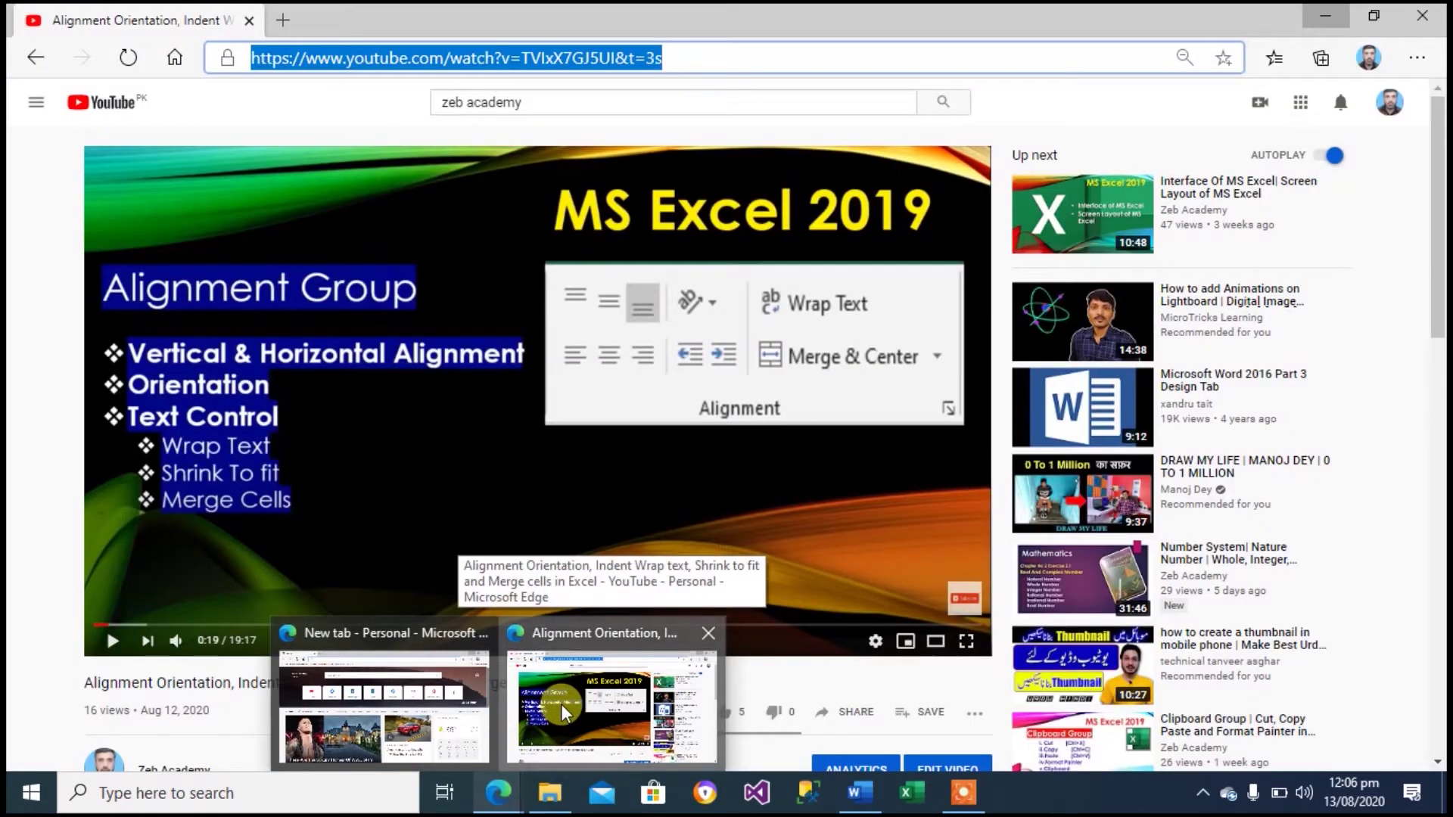
Bring the YouTube video window forward, play it and rewind to the start
left_click(561, 704)
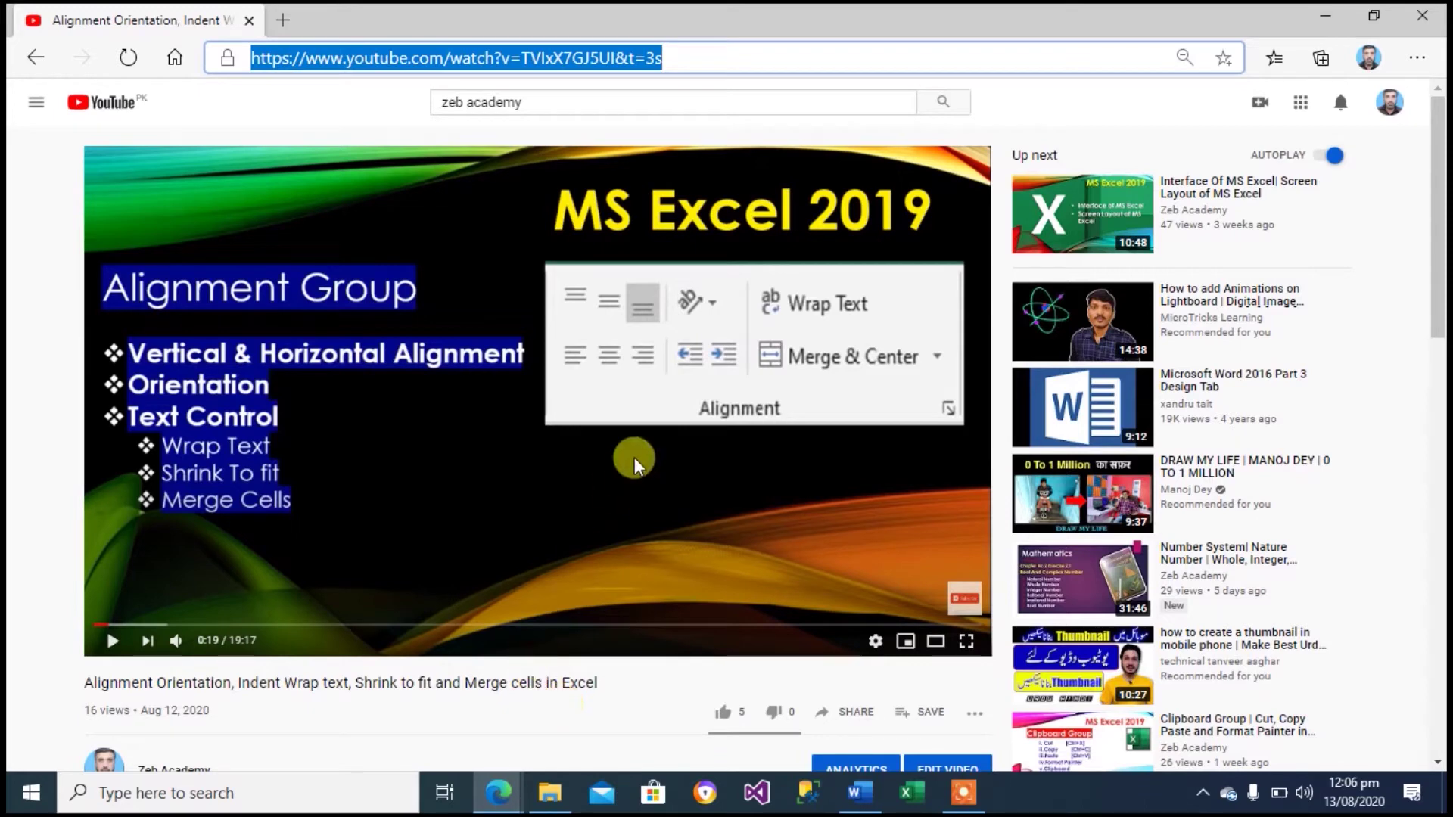
left_click(578, 485)
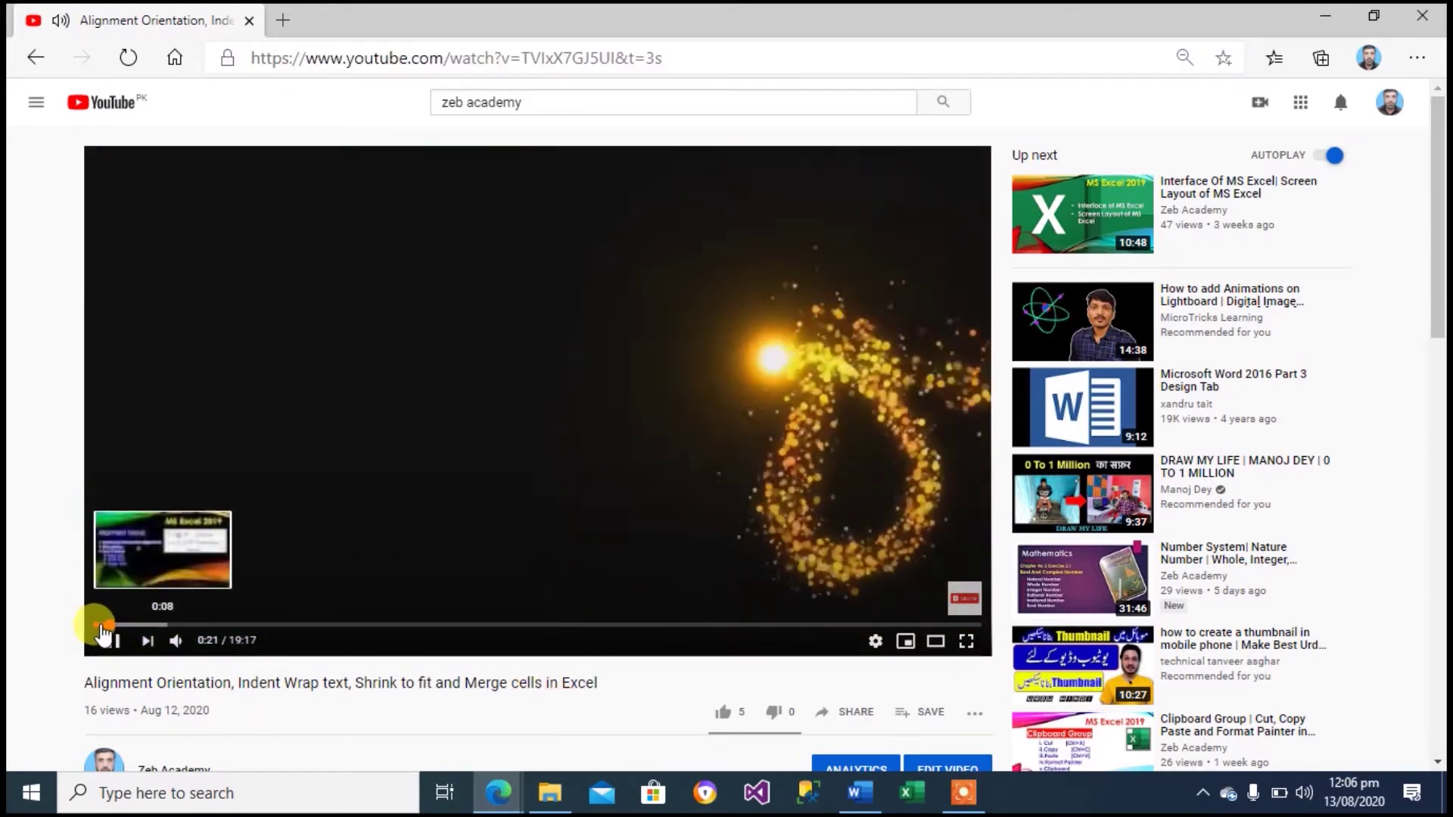
left_click_drag(94, 625, 88, 626)
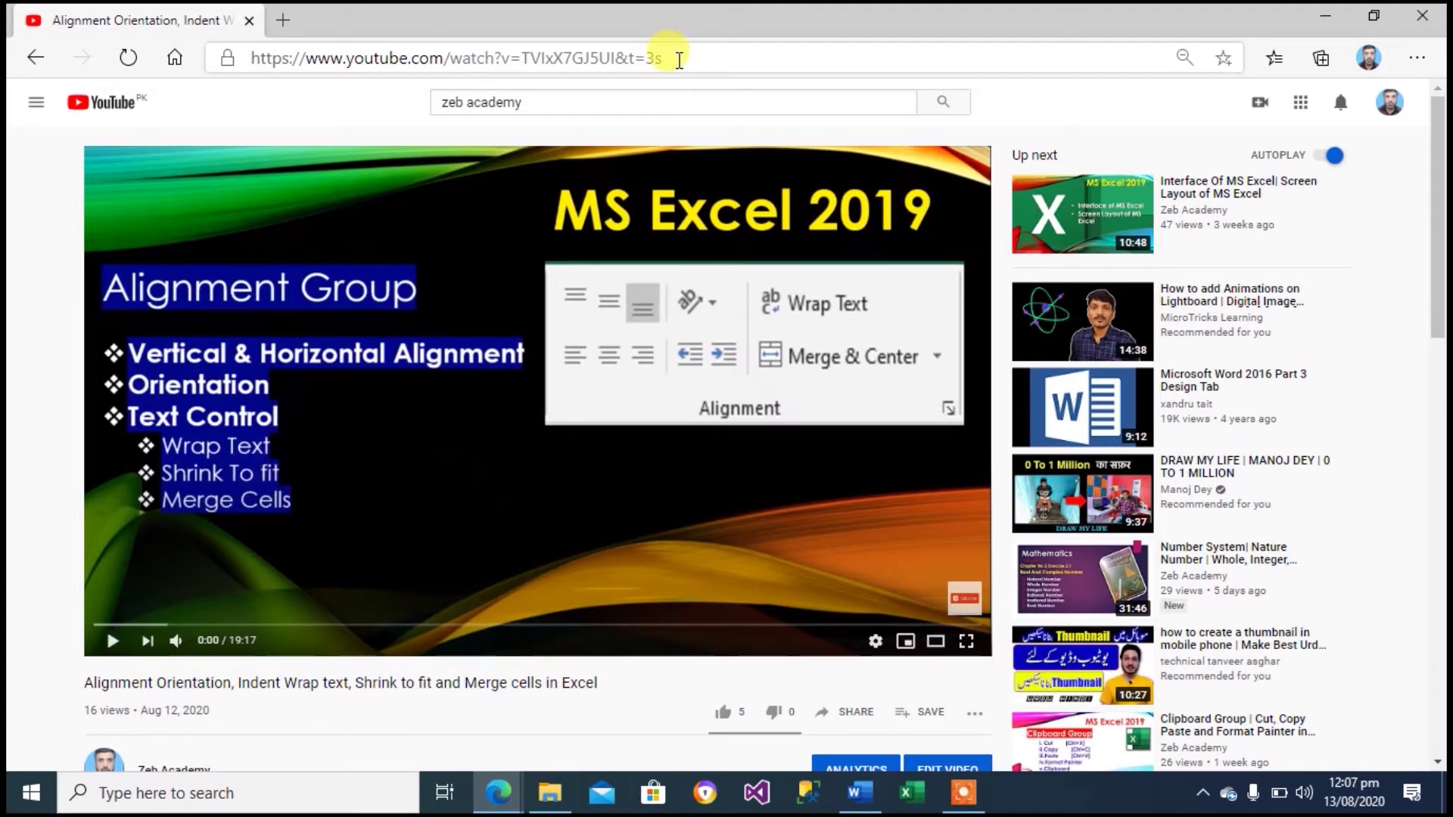
Copy the video's web address from the address bar and return to Word
left_click_drag(679, 59, 443, 74)
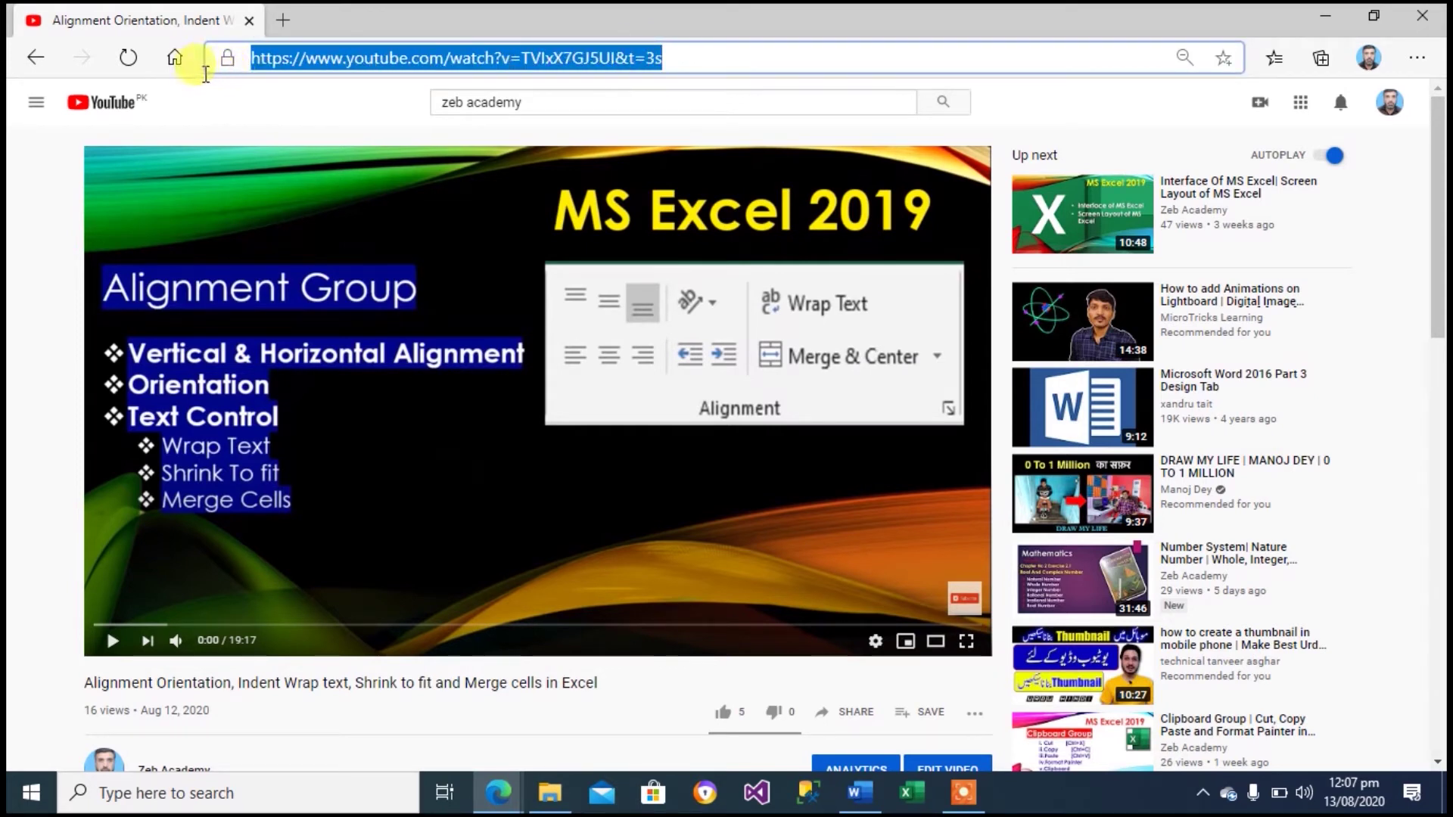
left_click_drag(443, 74, 202, 74)
key("ctrl+c")
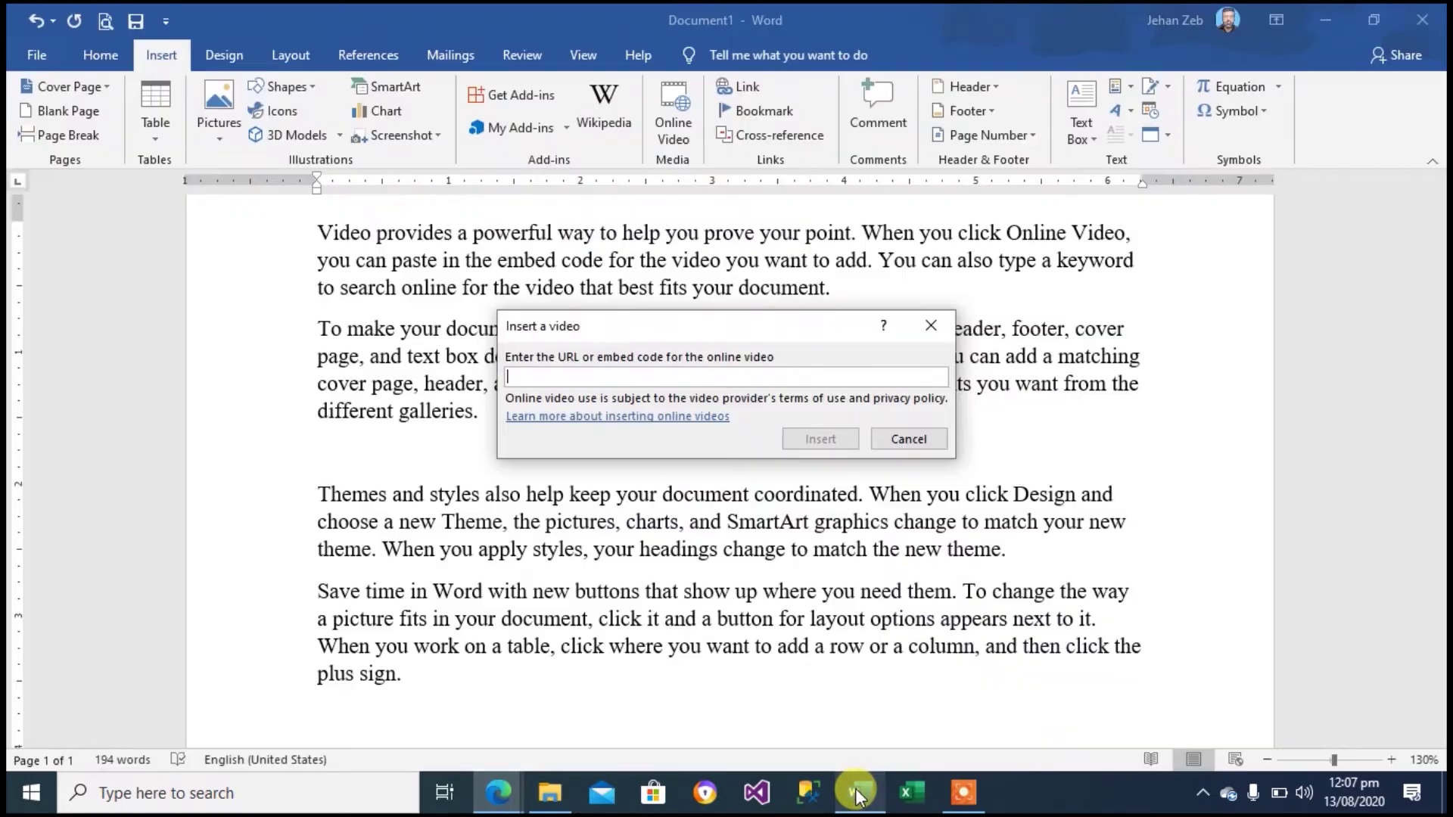
left_click(858, 795)
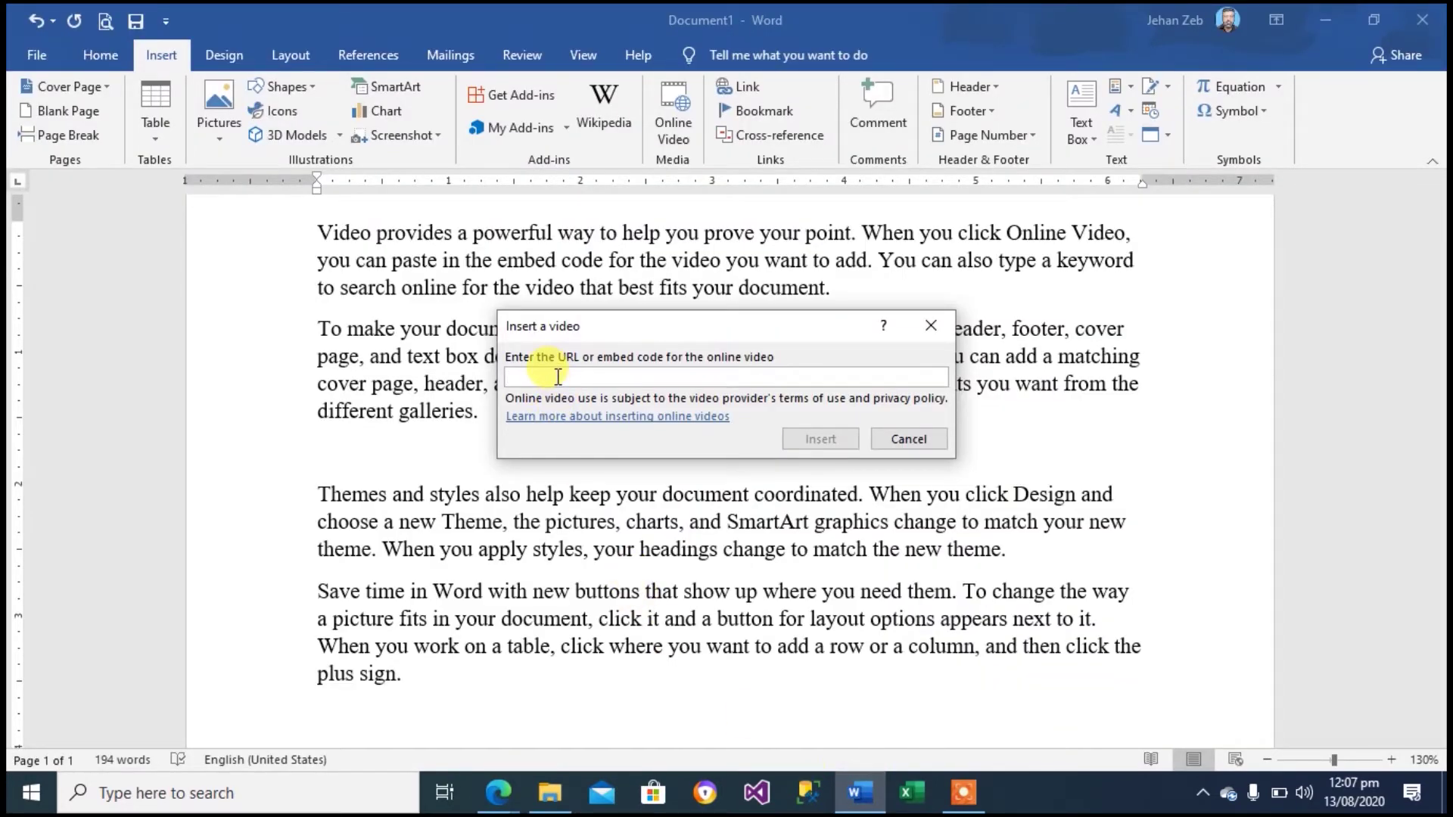
Paste the YouTube URL into the Insert a video dialog and insert the video
key("ctrl+v")
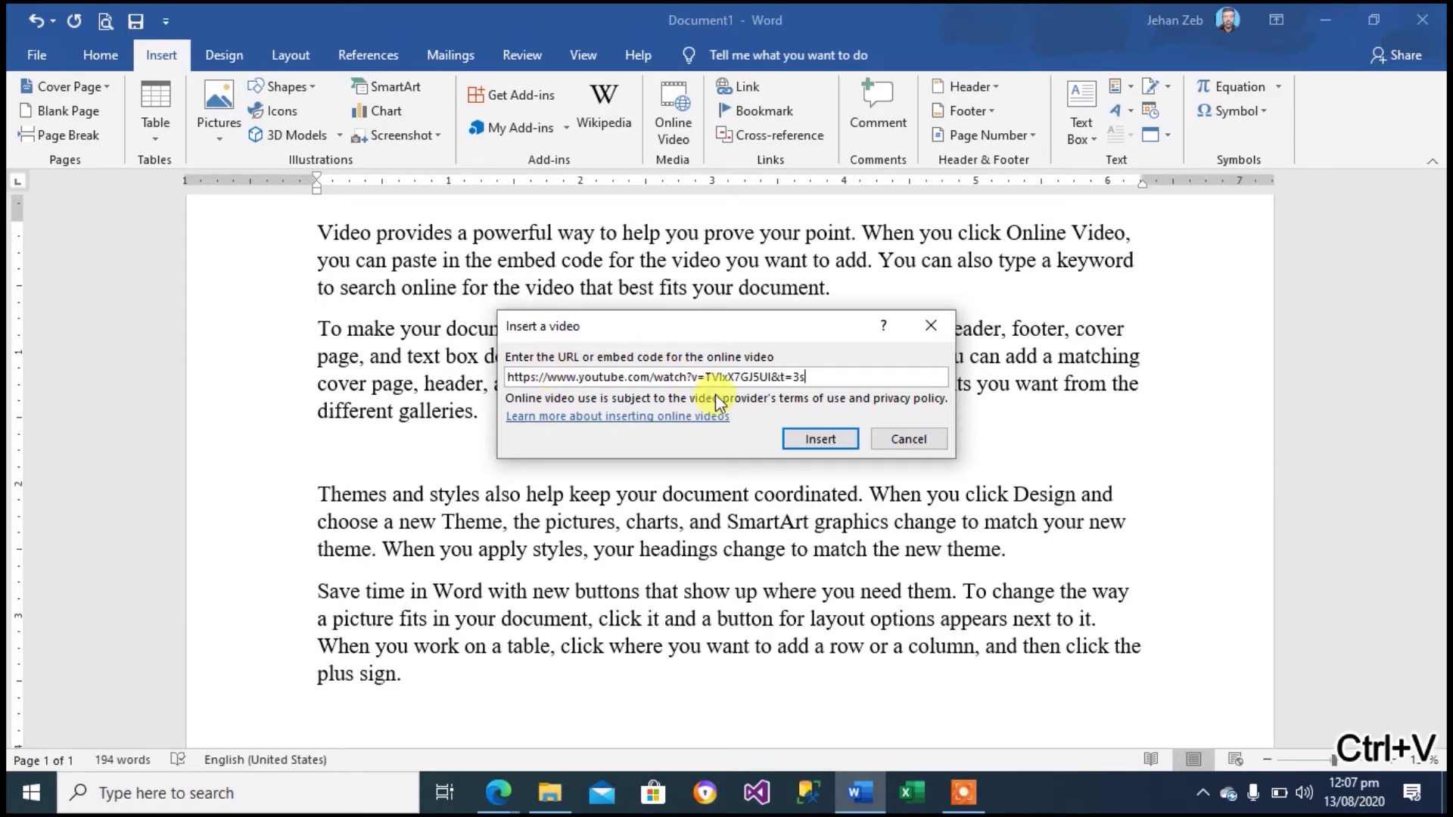
left_click(823, 442)
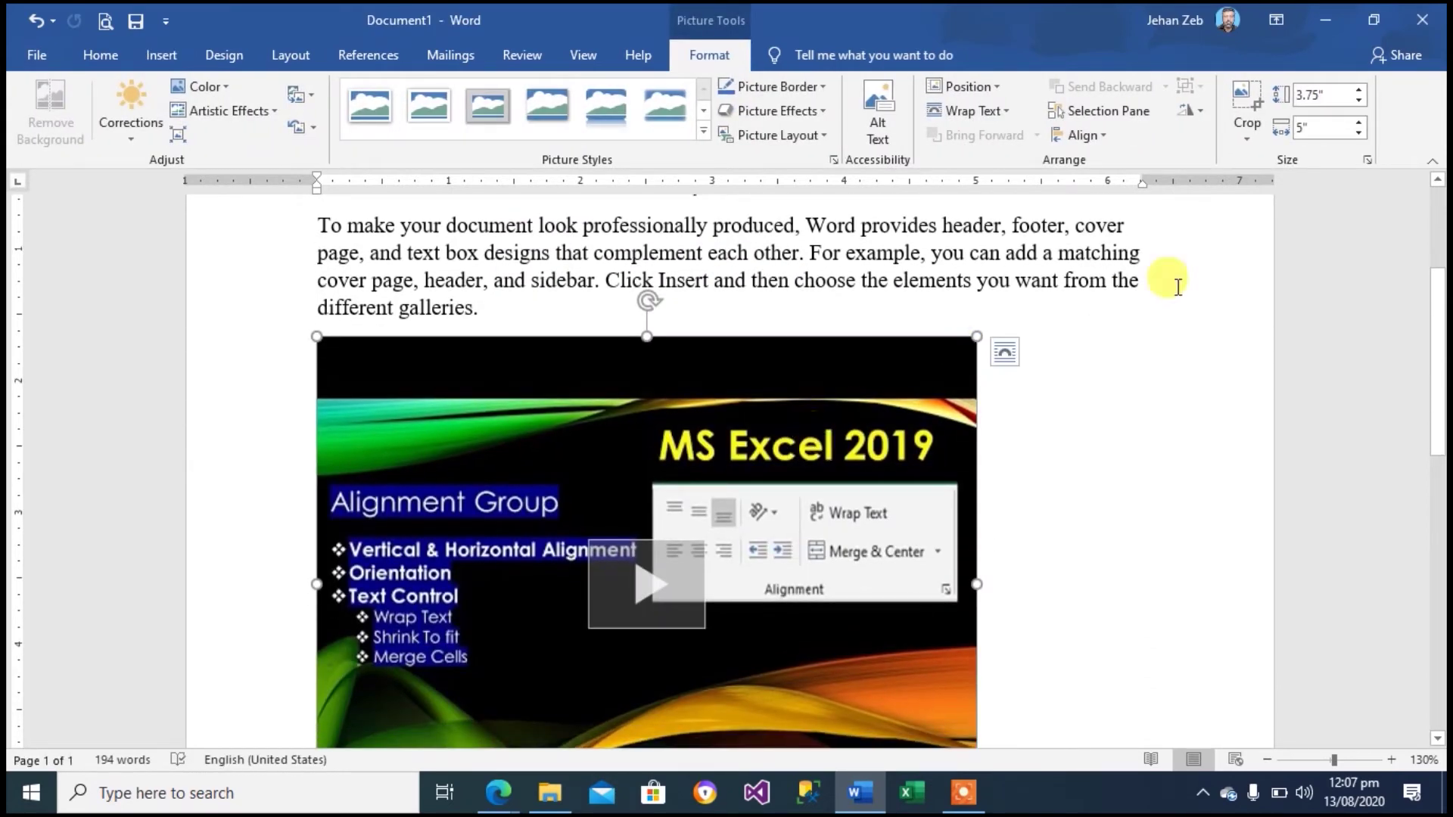
mouse_move(1438, 331)
left_mouse_down()
mouse_move(1432, 250)
mouse_move(1432, 415)
mouse_move(1436, 343)
left_mouse_up()
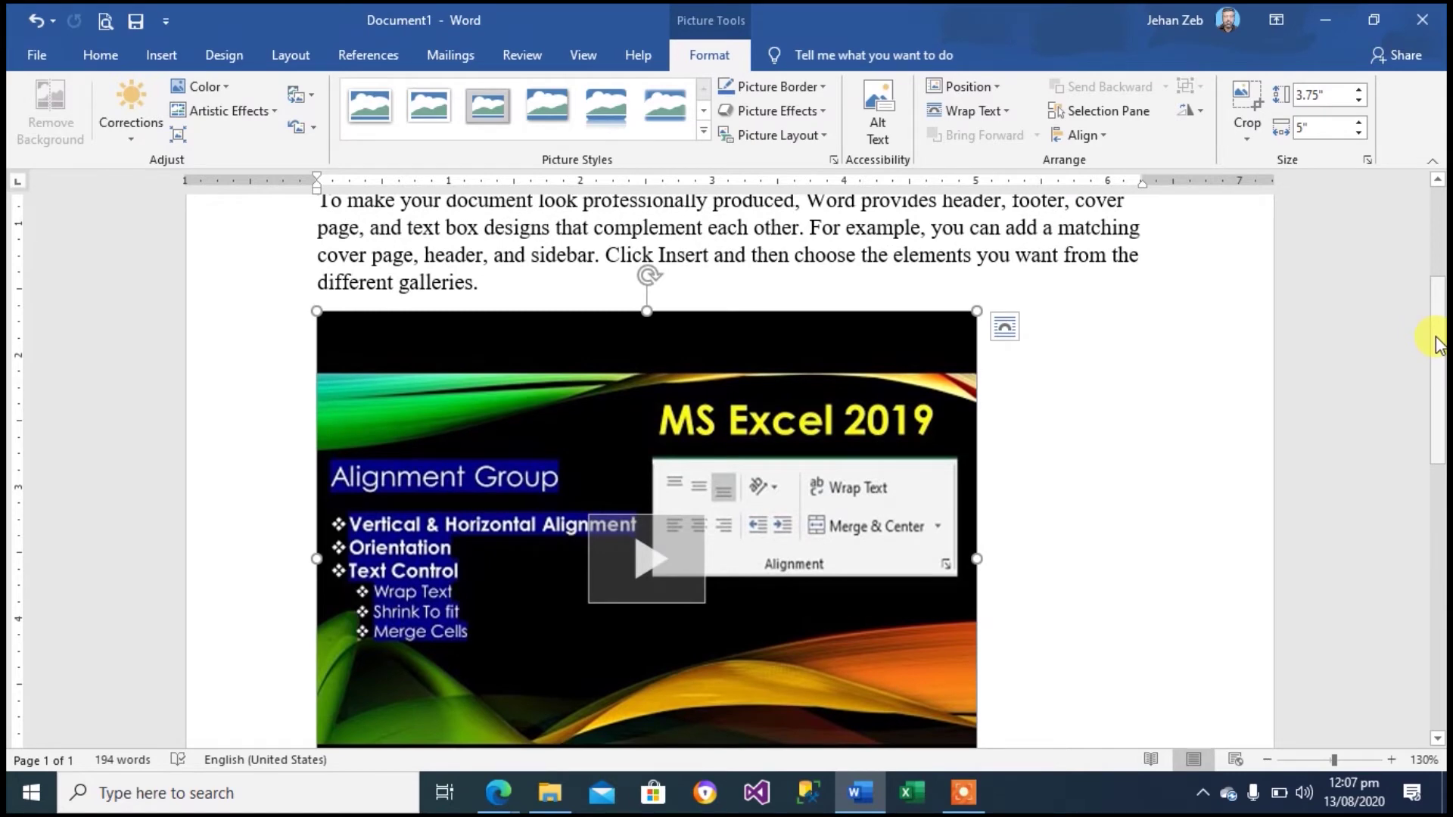
left_click(637, 564)
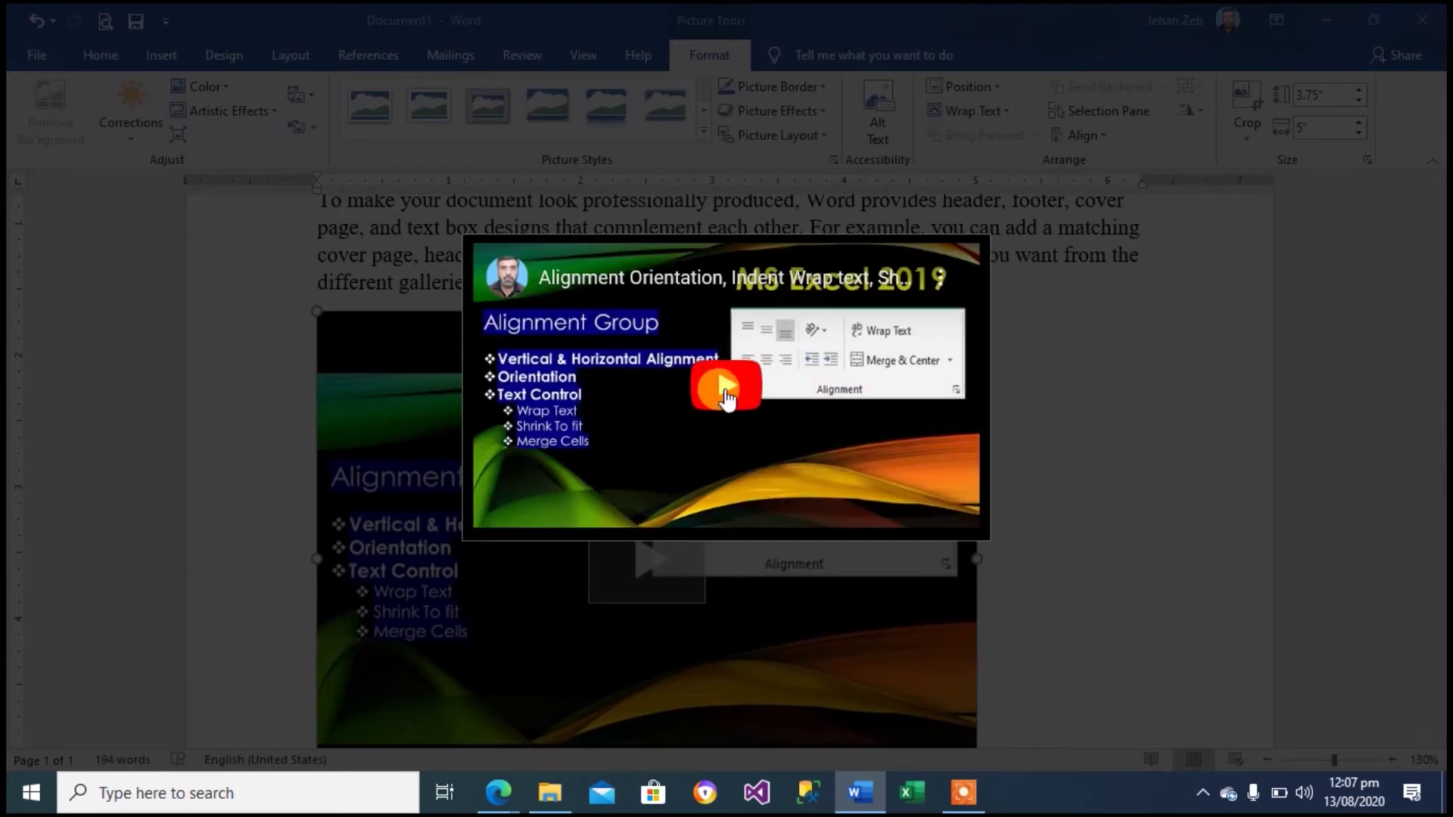
left_click(724, 383)
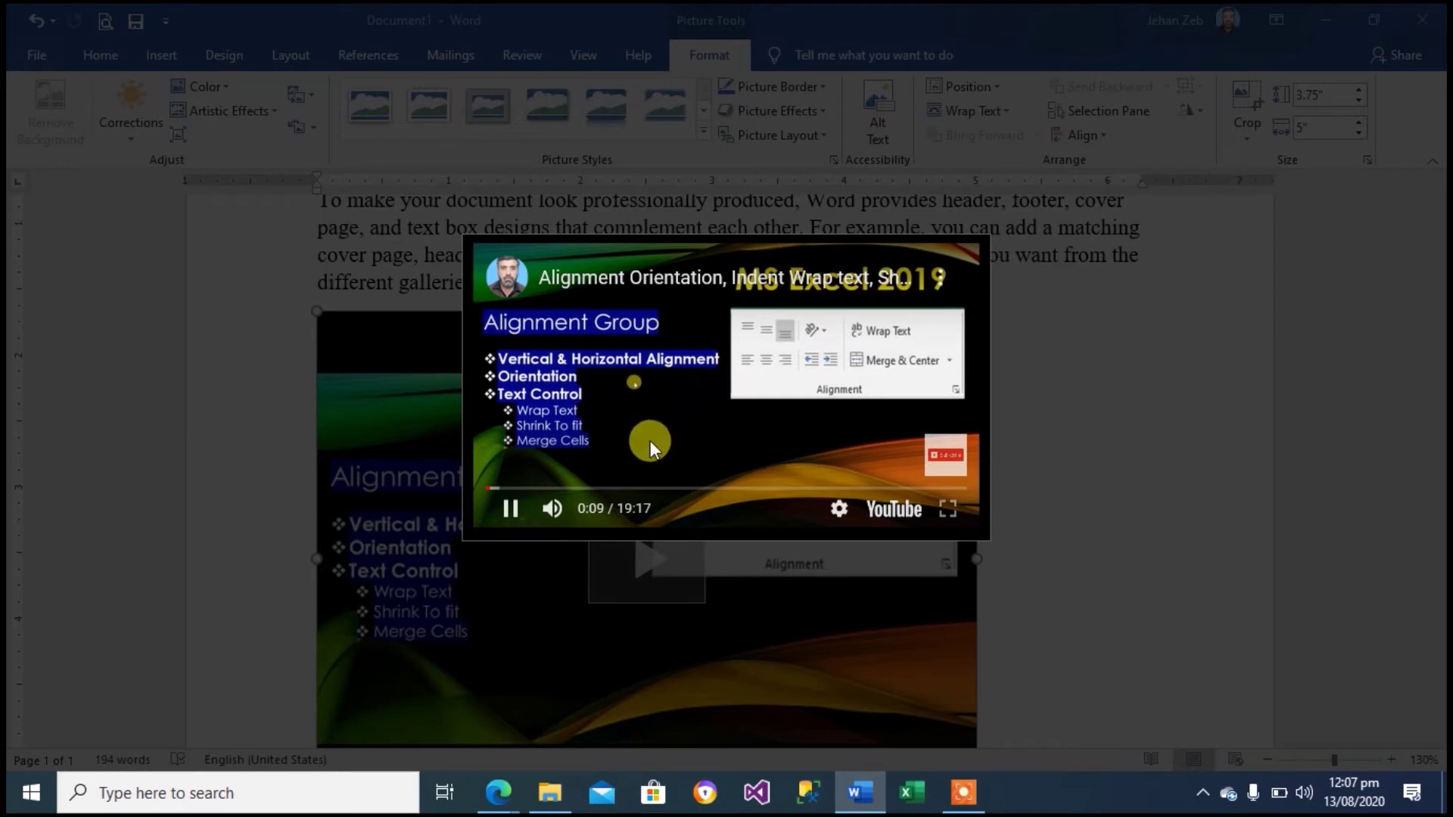
left_click(670, 427)
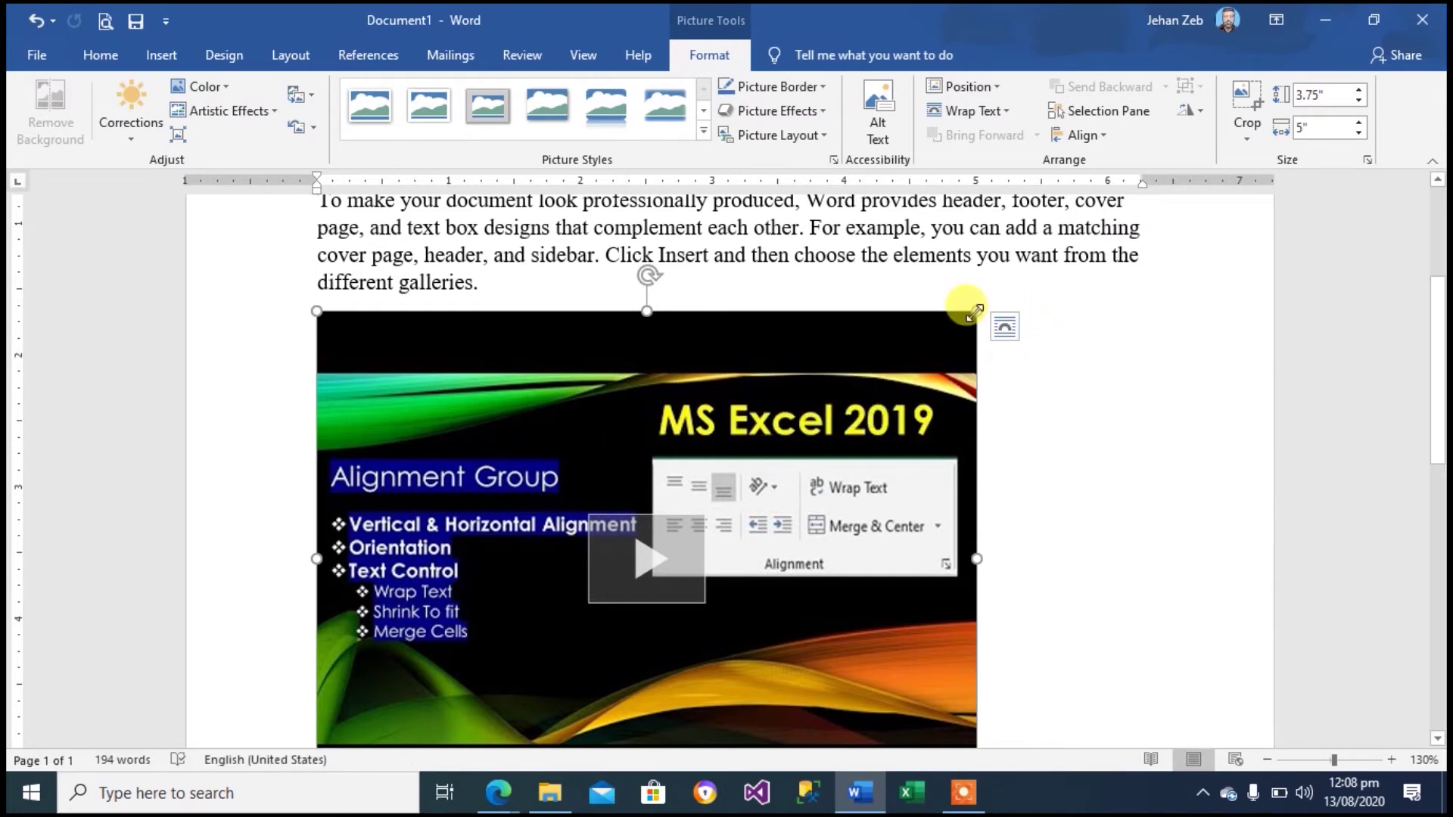
Shrink the video frame to about 2.53 by 3.38 inches, then reselect it
left_click_drag(976, 311, 725, 472)
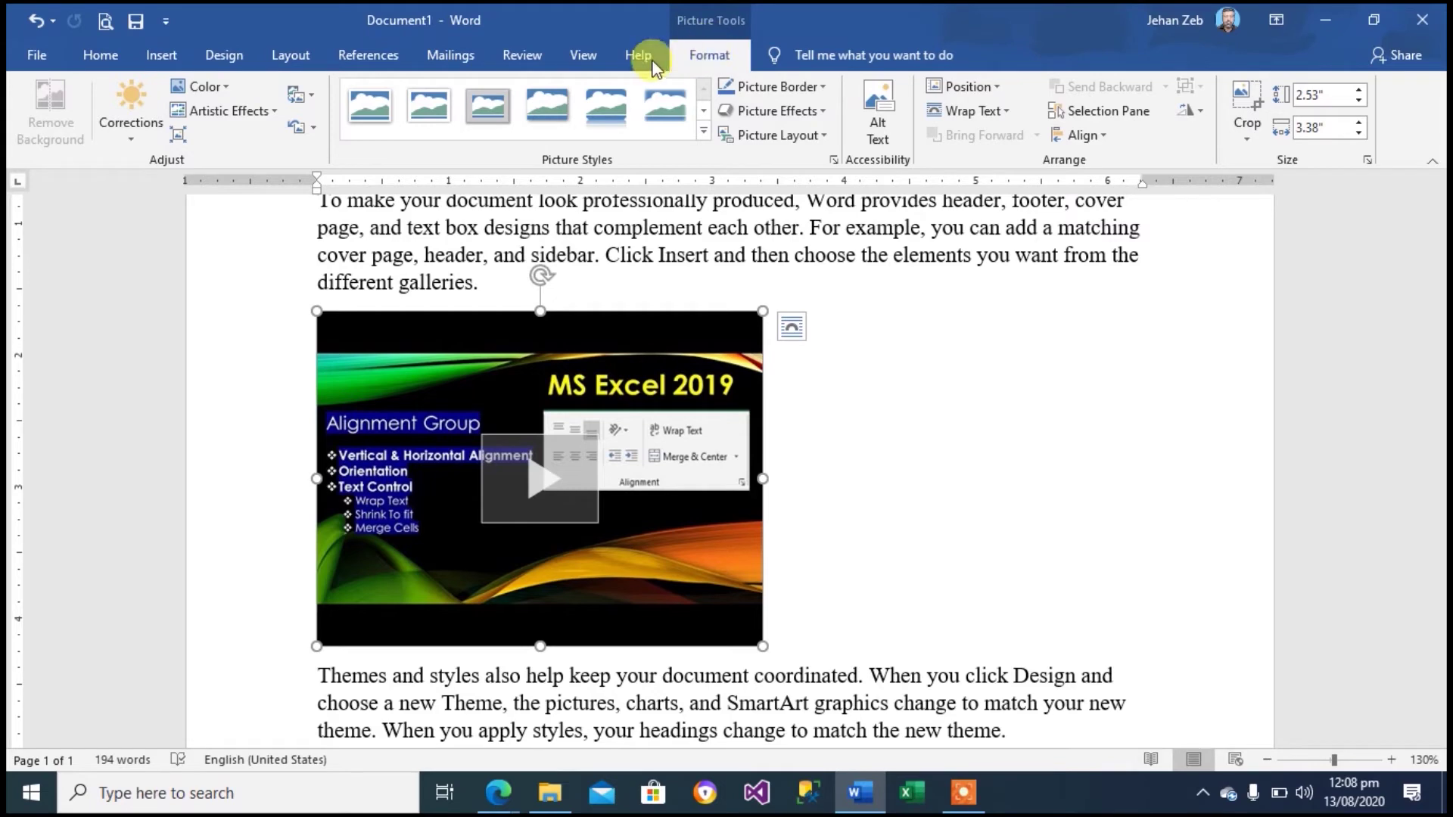
left_click(680, 218)
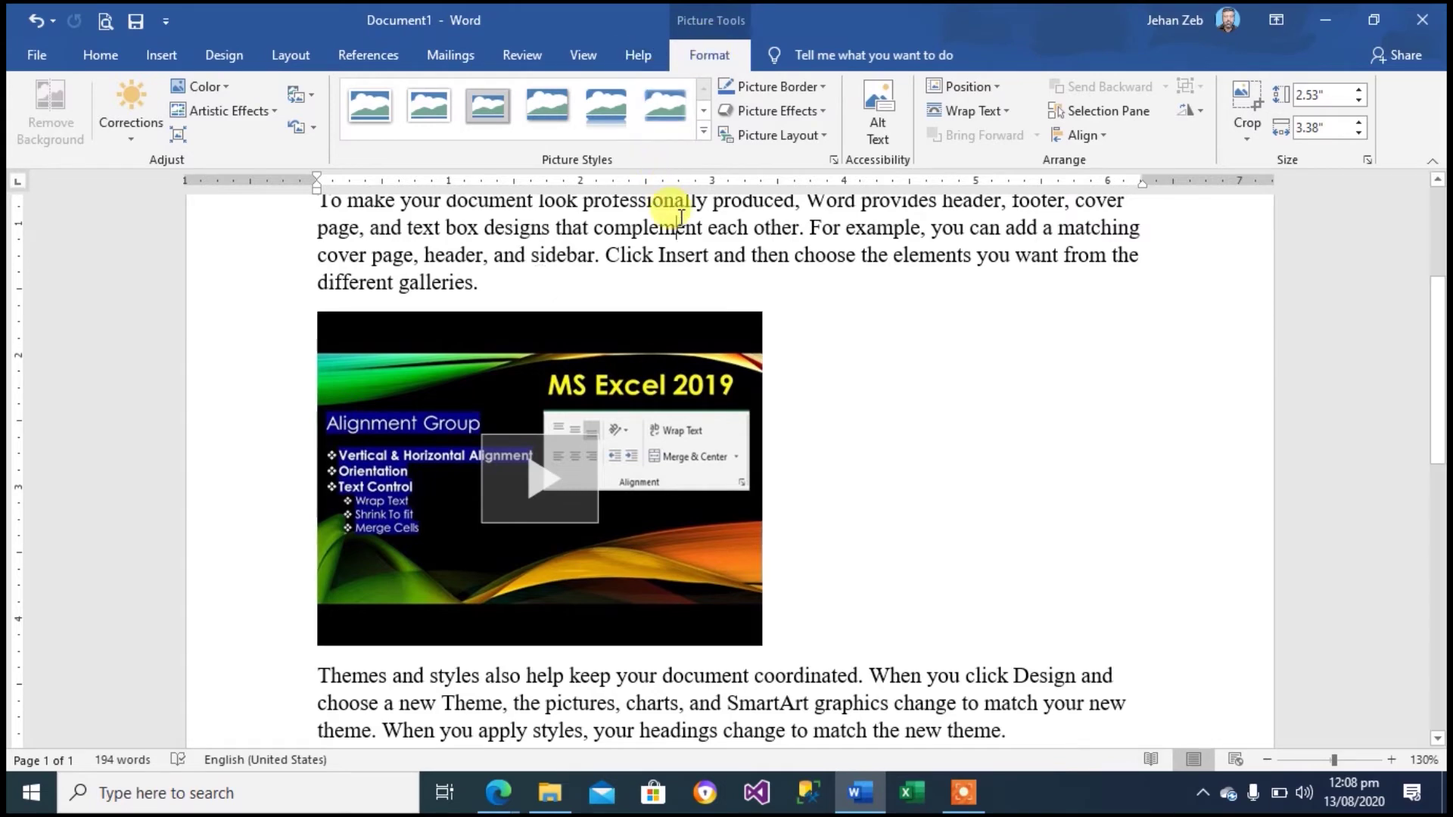
left_click(634, 347)
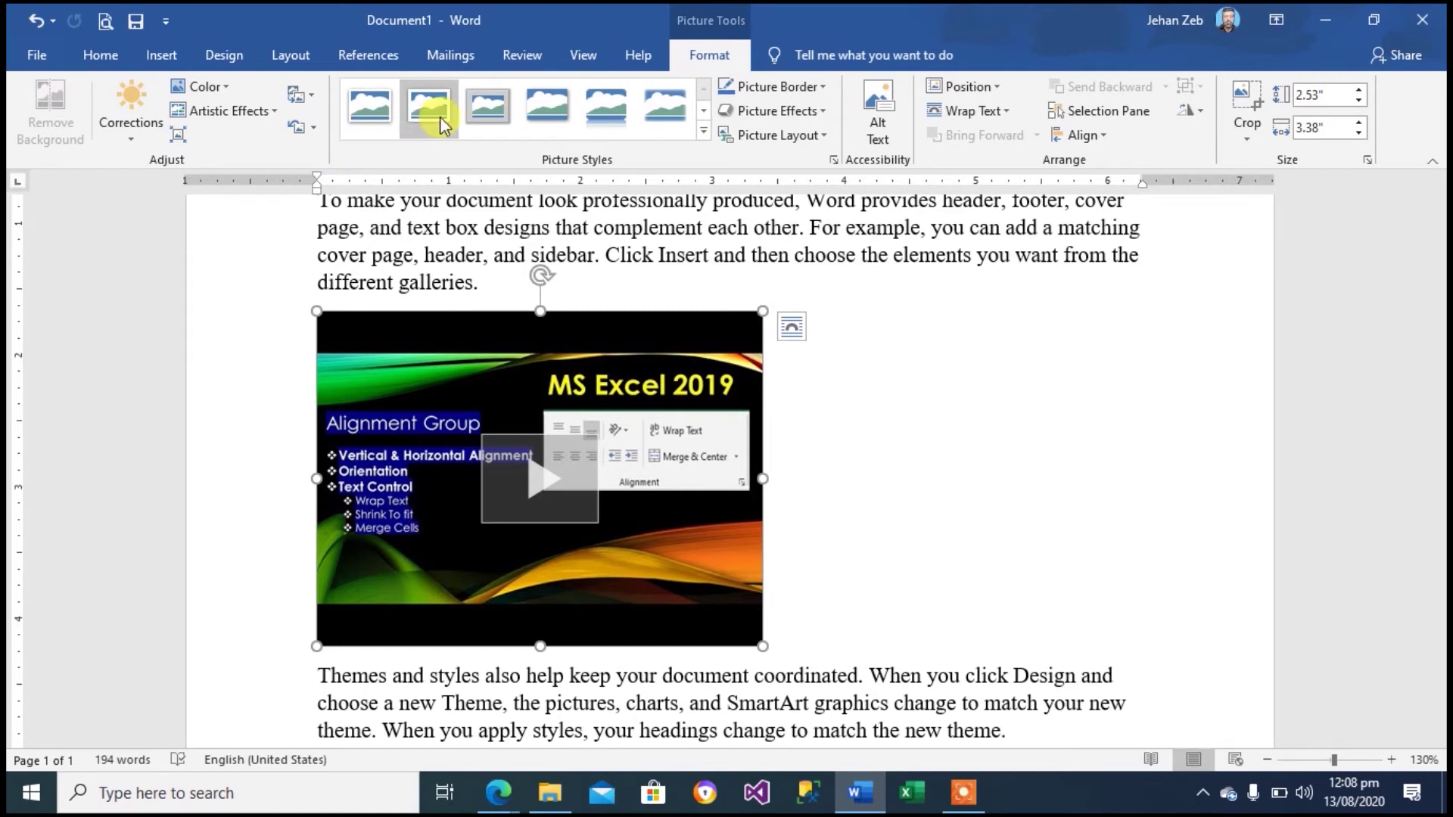
left_click(703, 131)
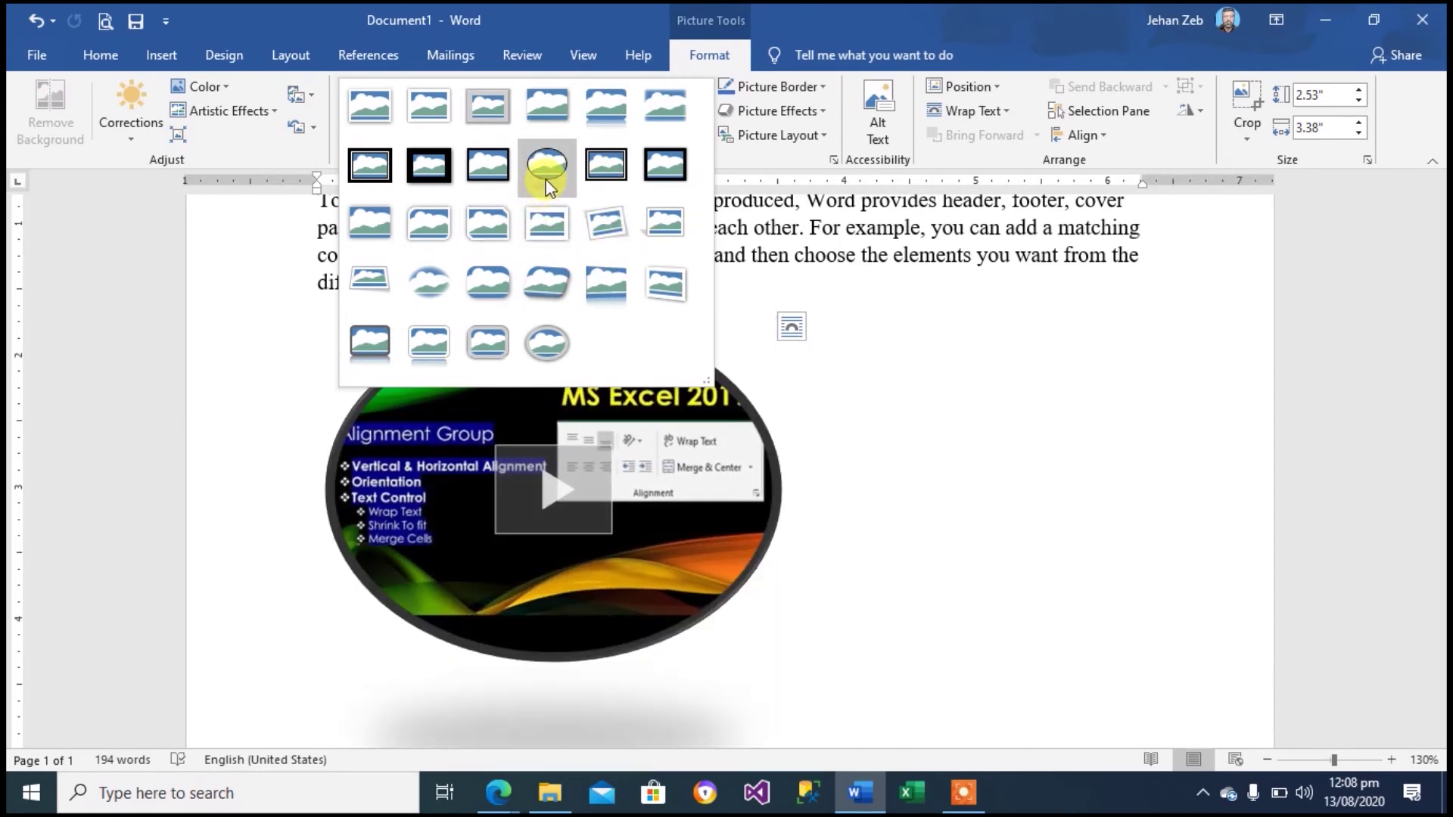
left_click(770, 218)
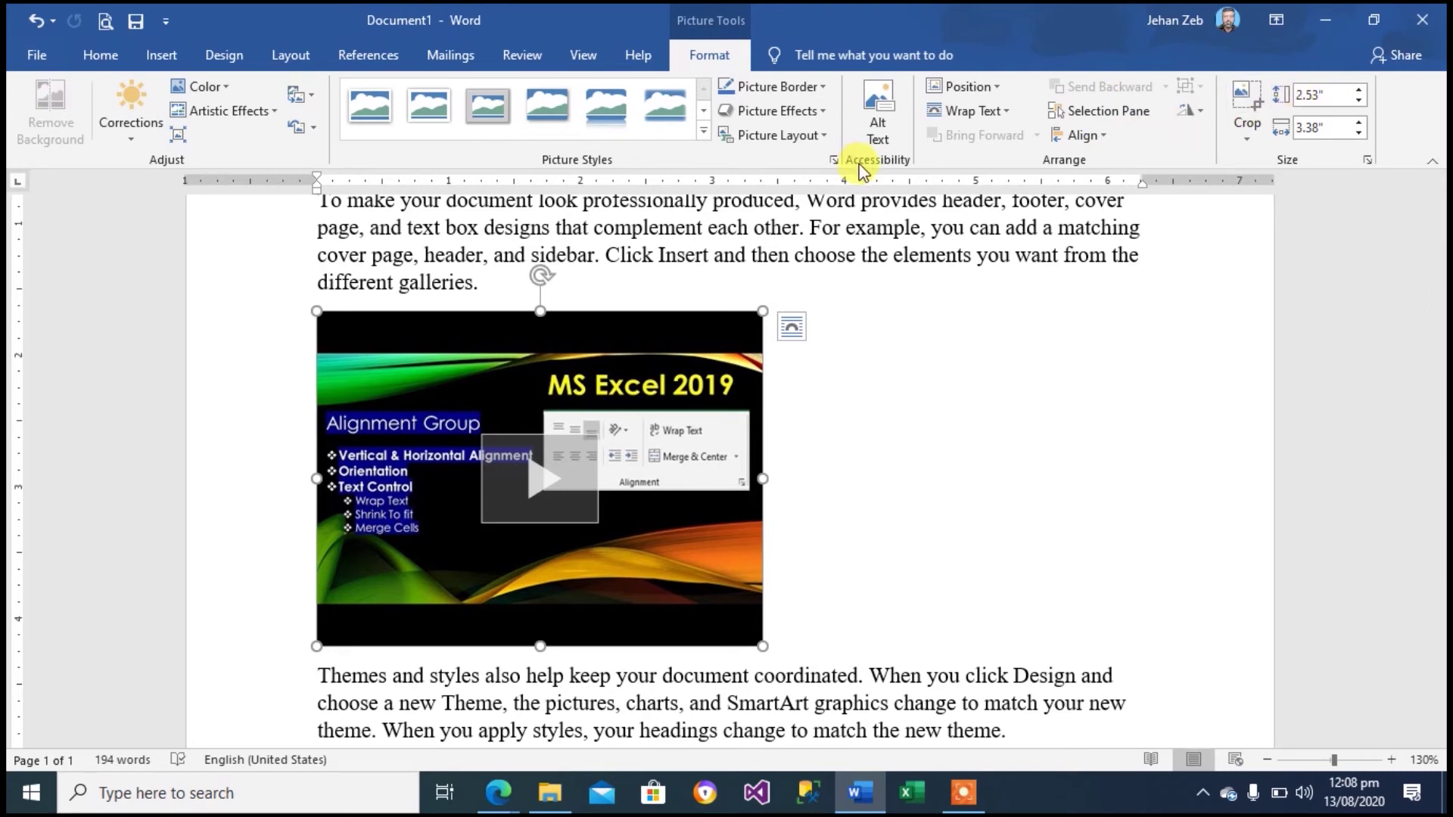
Apply Square text wrapping and move the video right of the Themes and Save time paragraphs
left_click(968, 111)
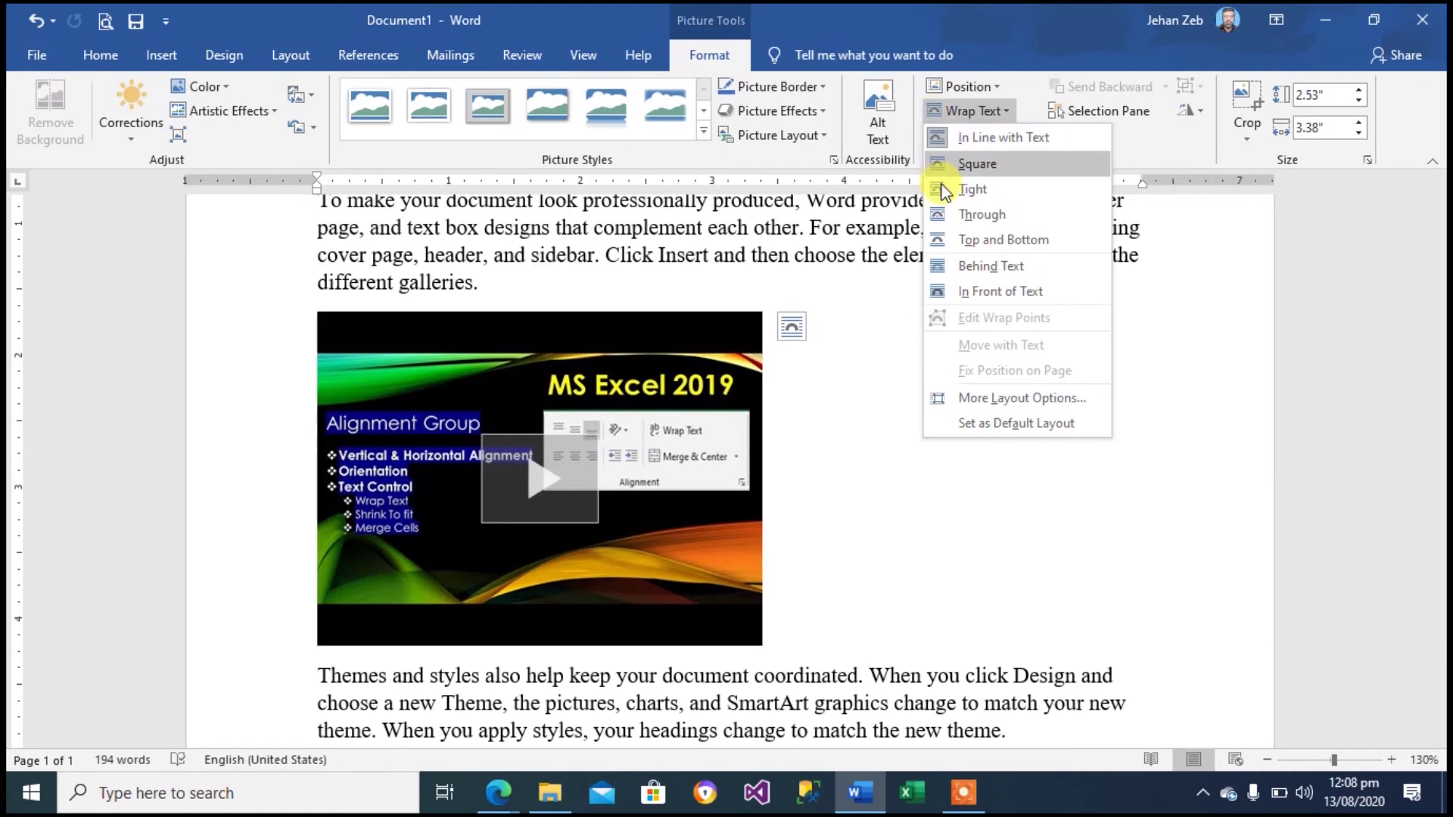
left_click(973, 165)
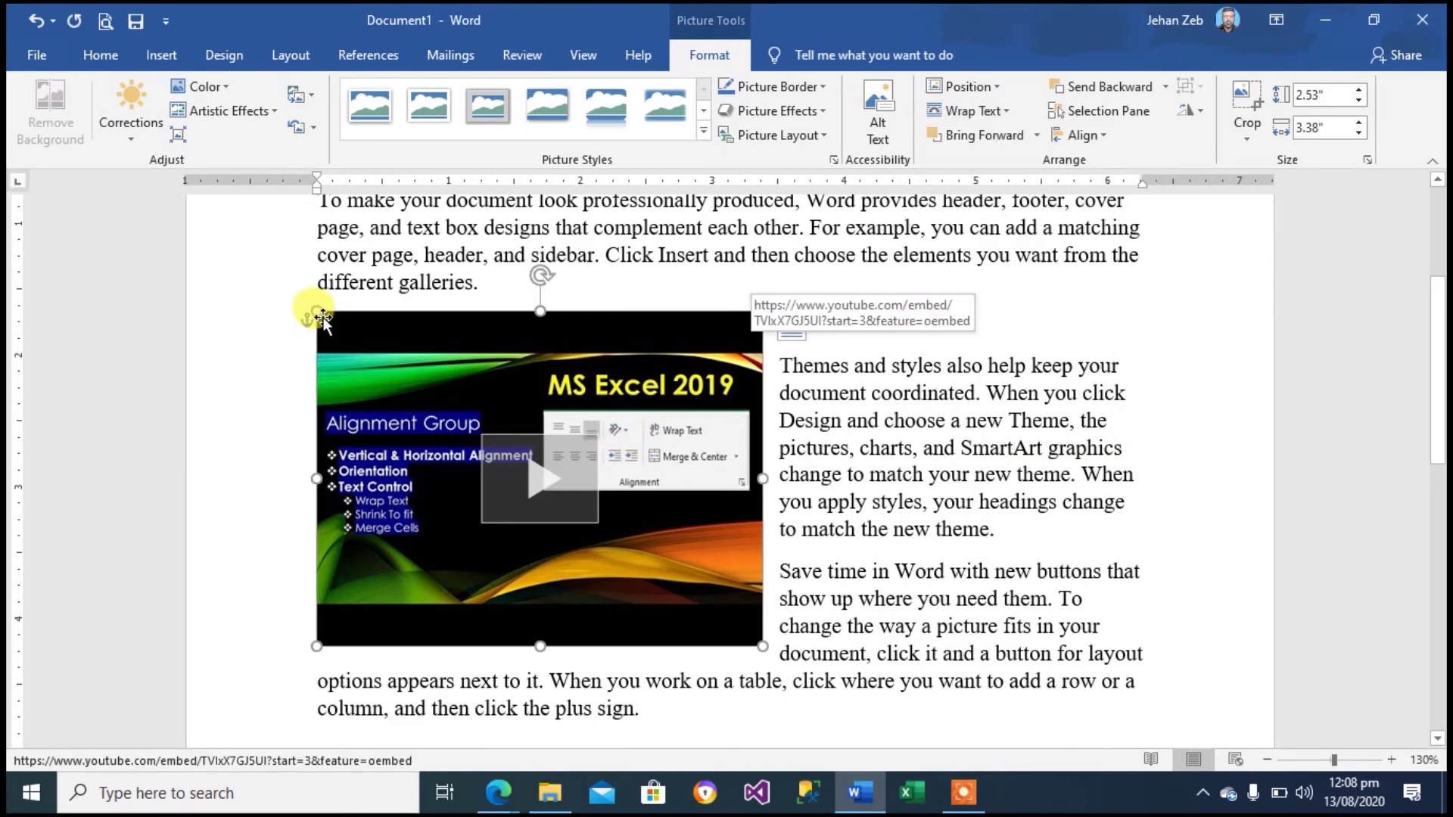
mouse_move(366, 333)
left_mouse_down()
mouse_move(634, 312)
mouse_move(789, 315)
mouse_move(779, 329)
left_mouse_up()
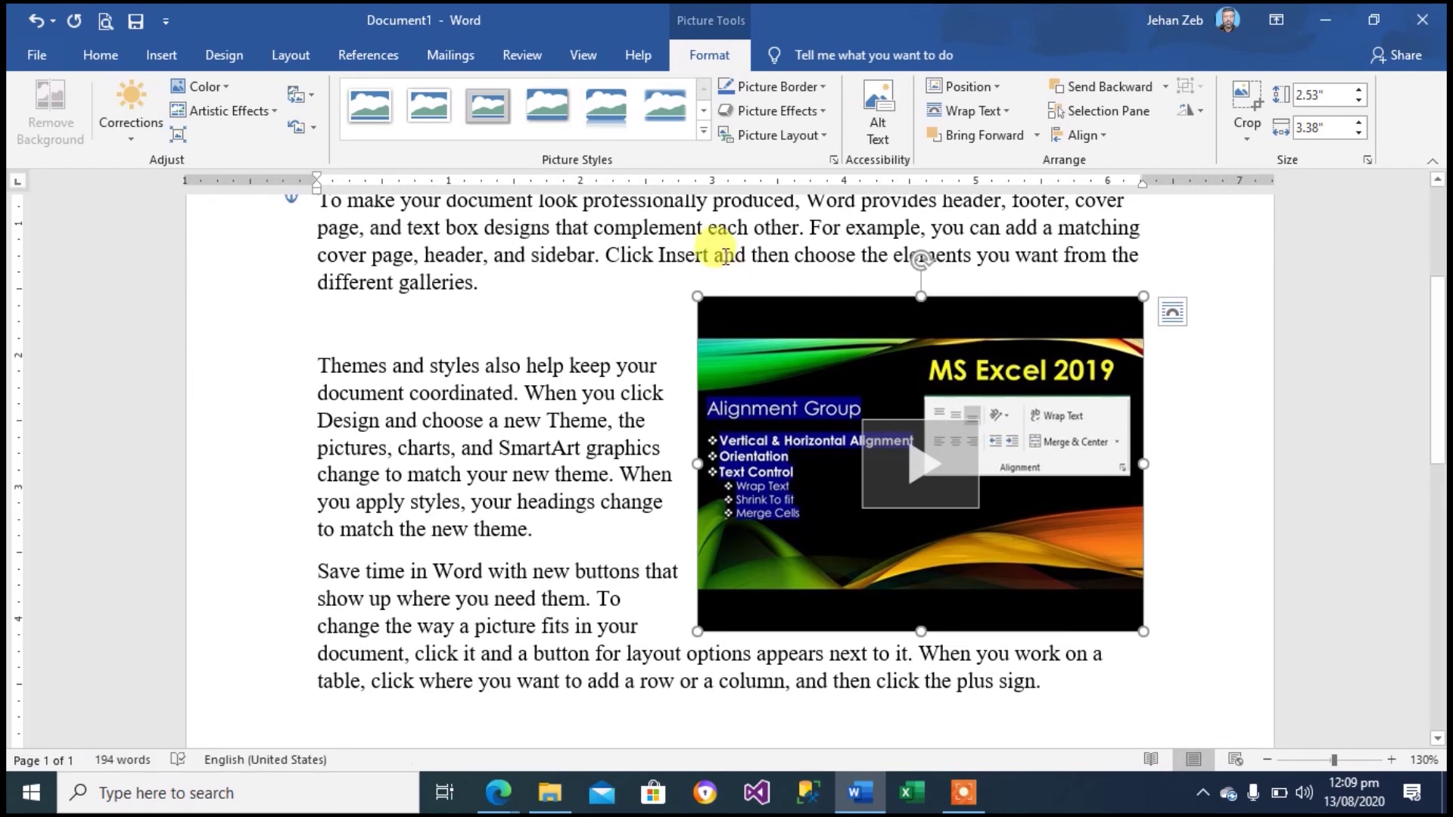
left_click(161, 56)
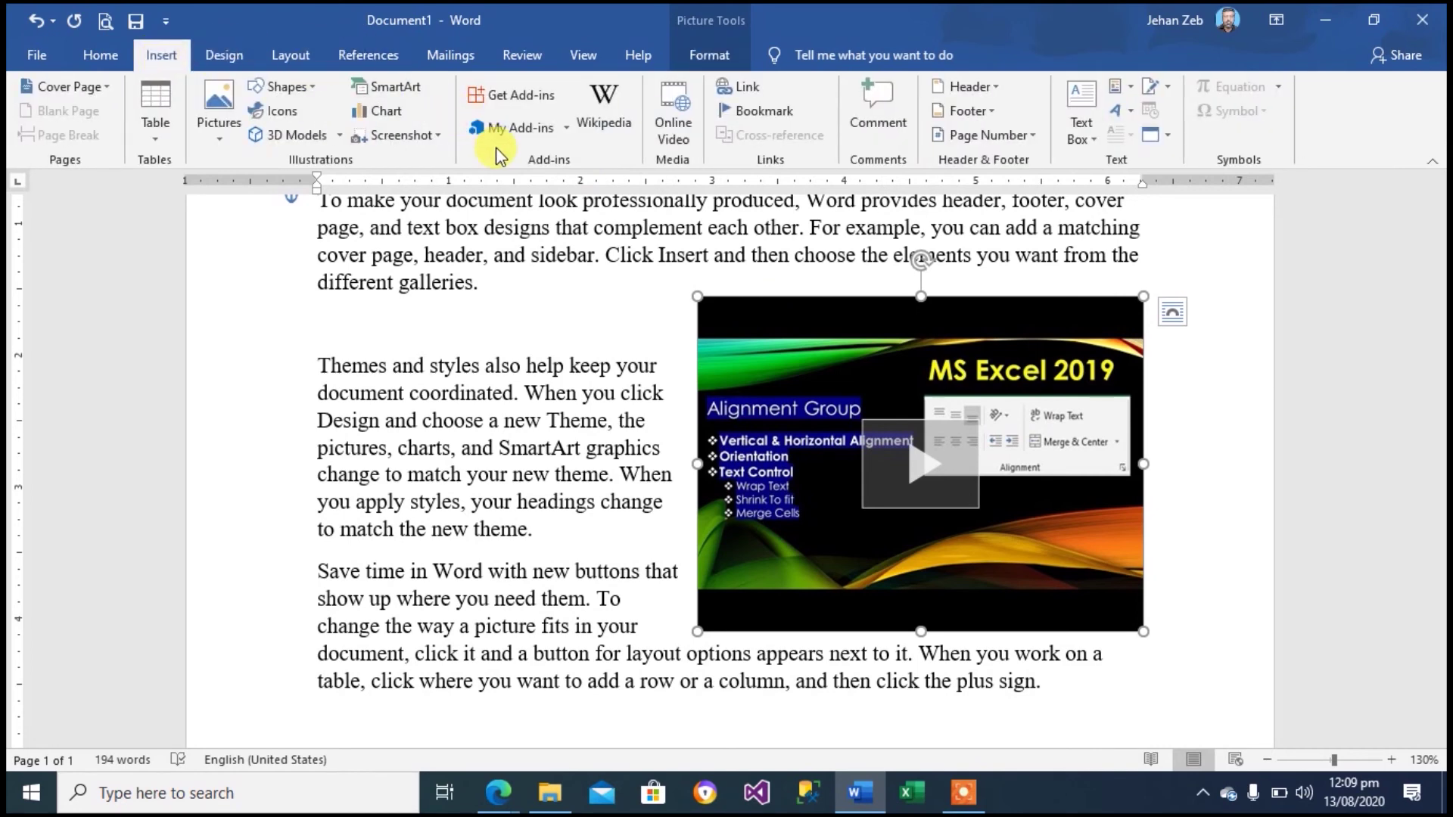